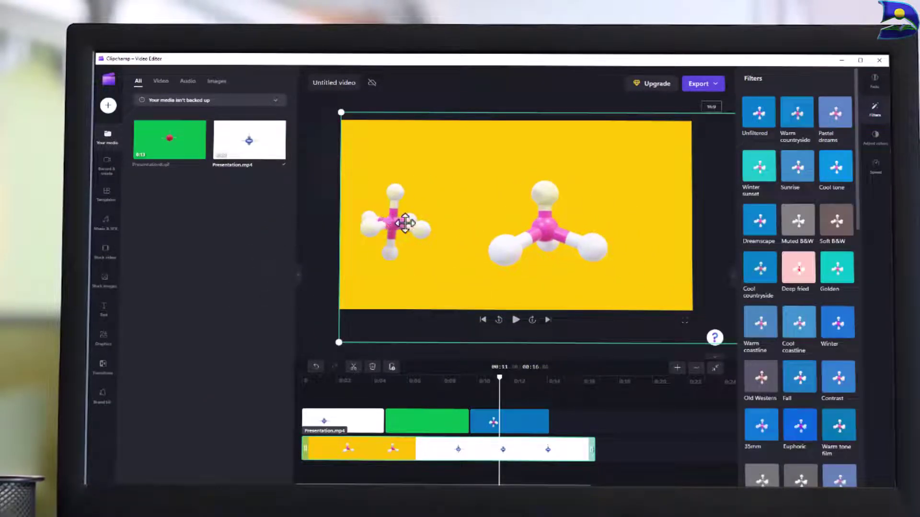
Step: Select the blue-background clip and scrub to about 6 seconds to view the green clip
left_click_drag(403, 220, 544, 226)
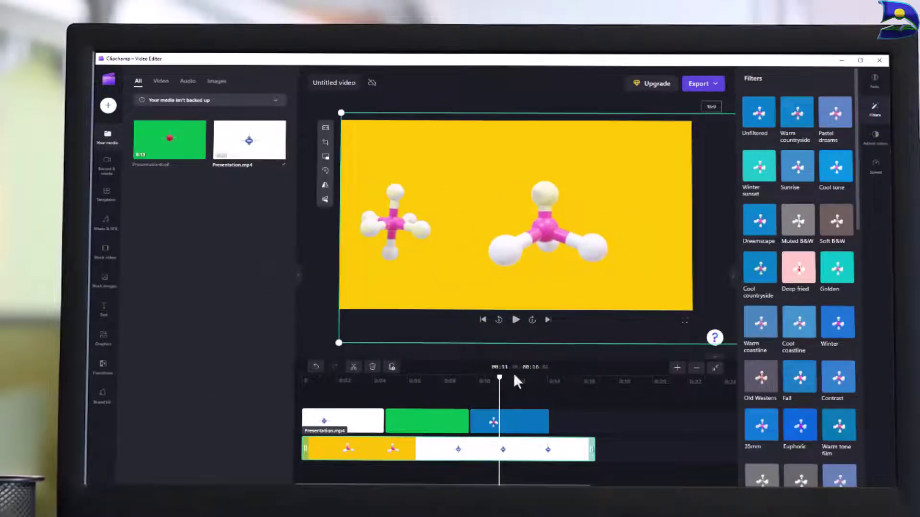
left_click(522, 422)
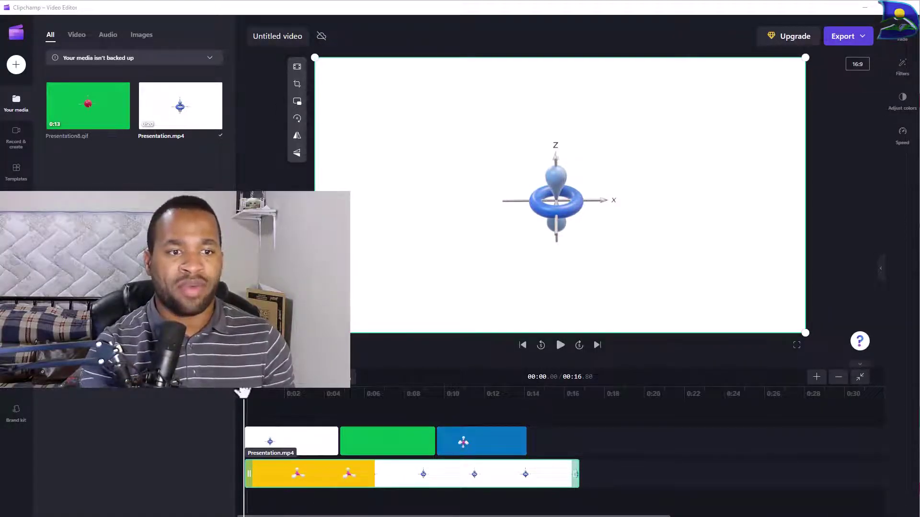
left_click_drag(244, 392, 462, 412)
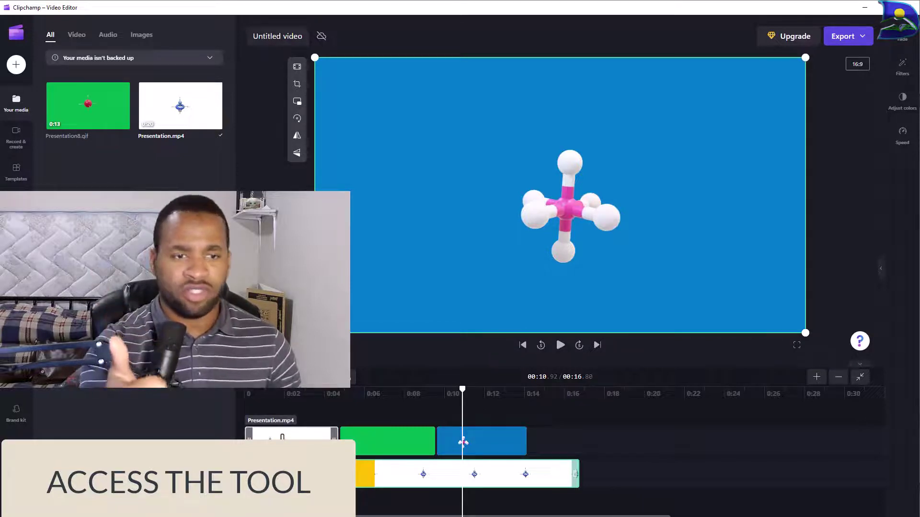
Step: Select the white-background clip at 0:02 and show its Filters list
left_click(283, 441)
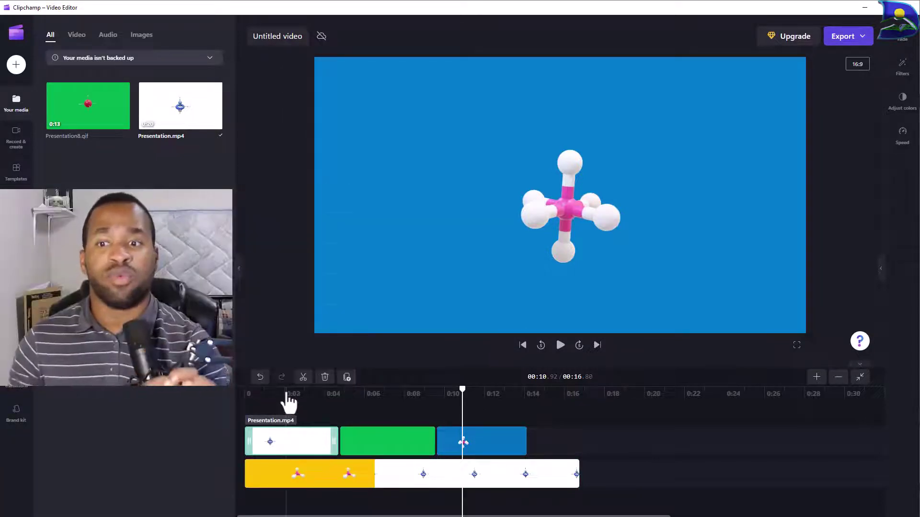
left_click(287, 401)
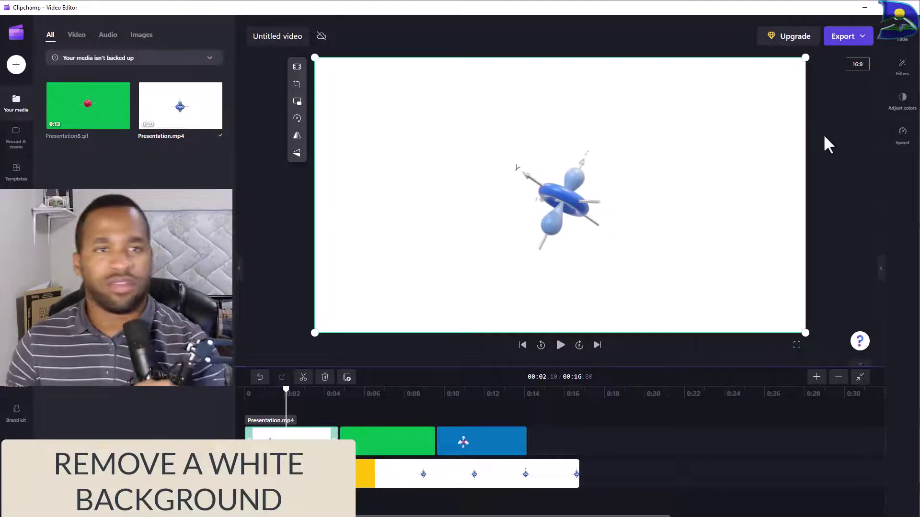
left_click(903, 67)
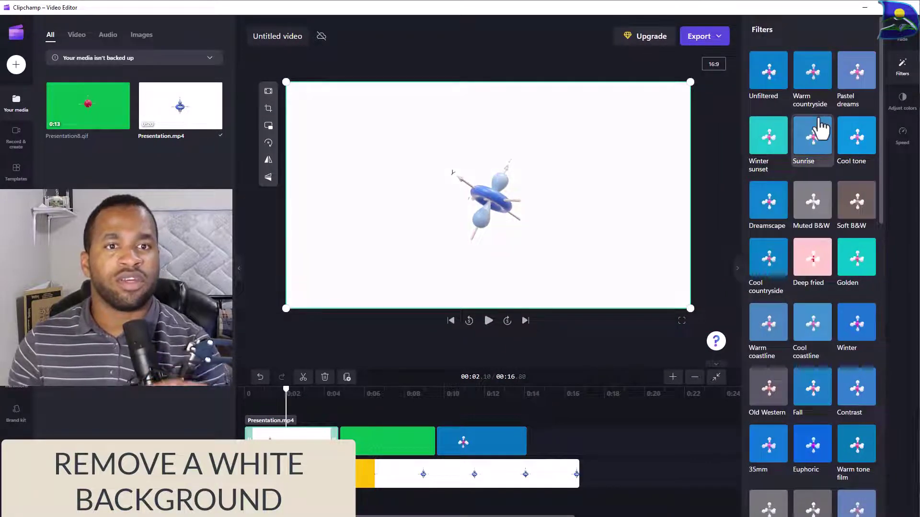
Step: Apply Black/White removal to the white-background clip with the removal colour set to White
scroll(819, 122, "down", 15)
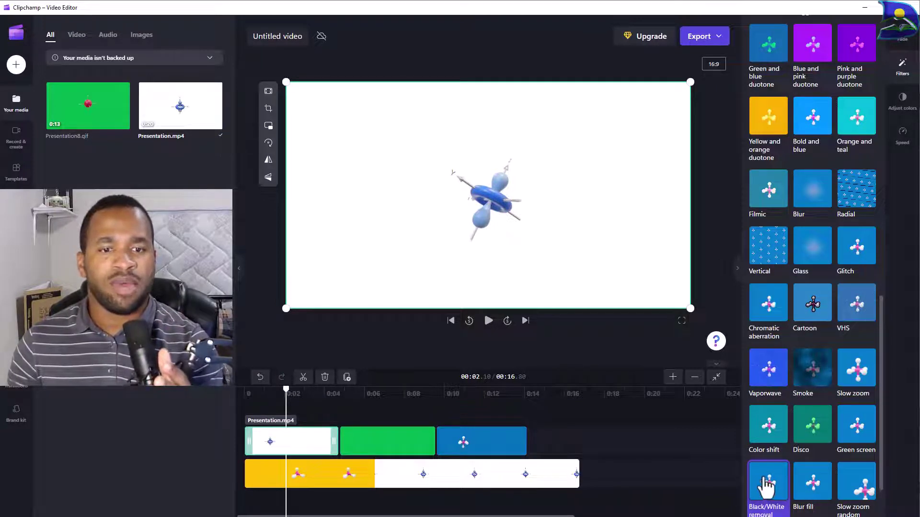
left_click(766, 486)
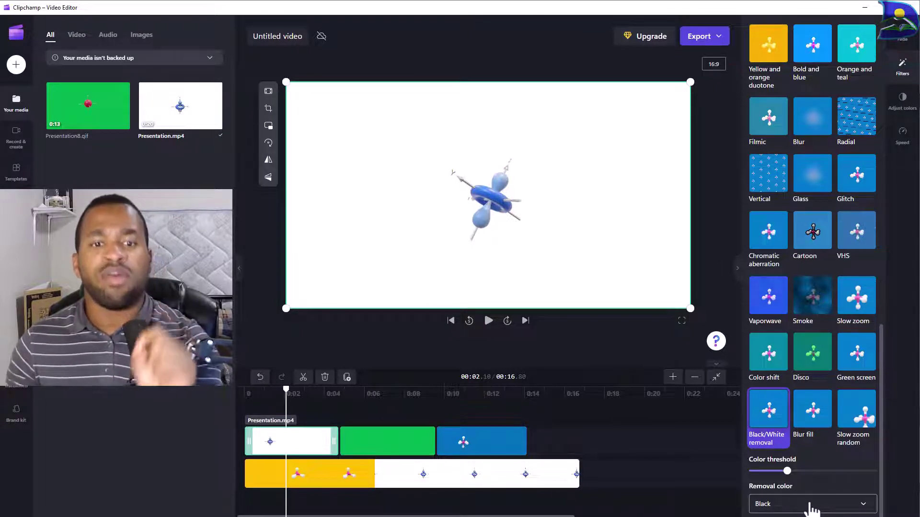
left_click(865, 509)
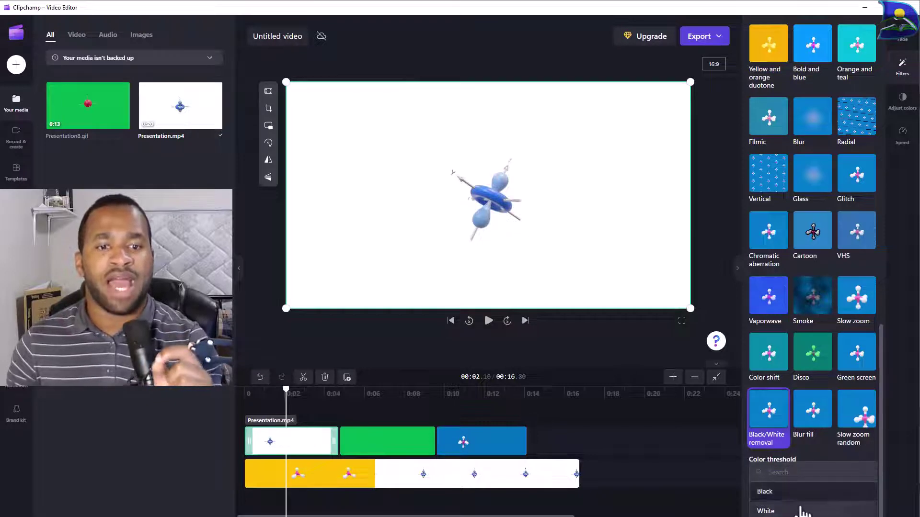
left_click(773, 512)
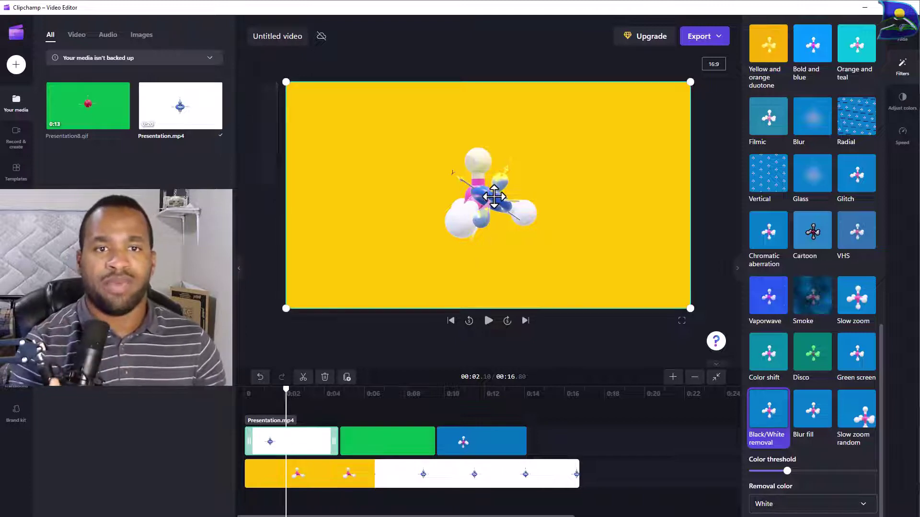
Step: Move the orbital model left of the molecule and shift the yellow background clip right
left_click_drag(491, 196, 413, 190)
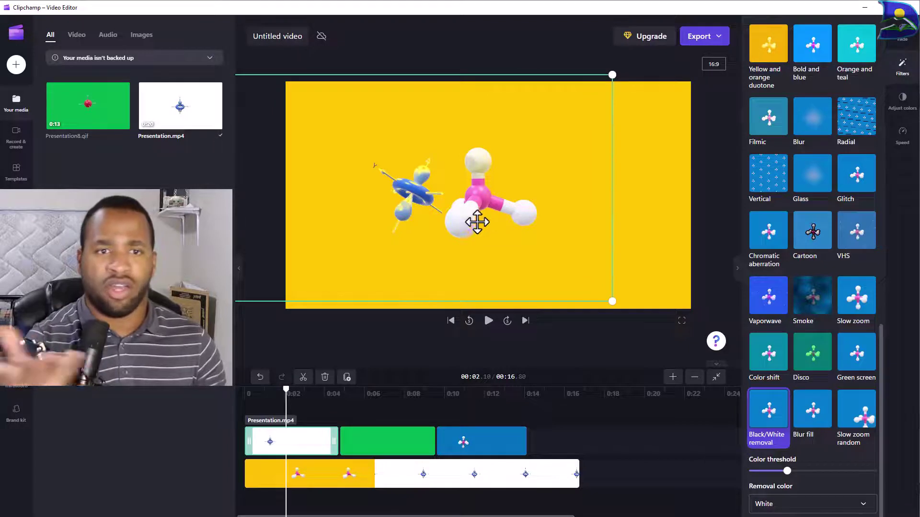
left_click(631, 223)
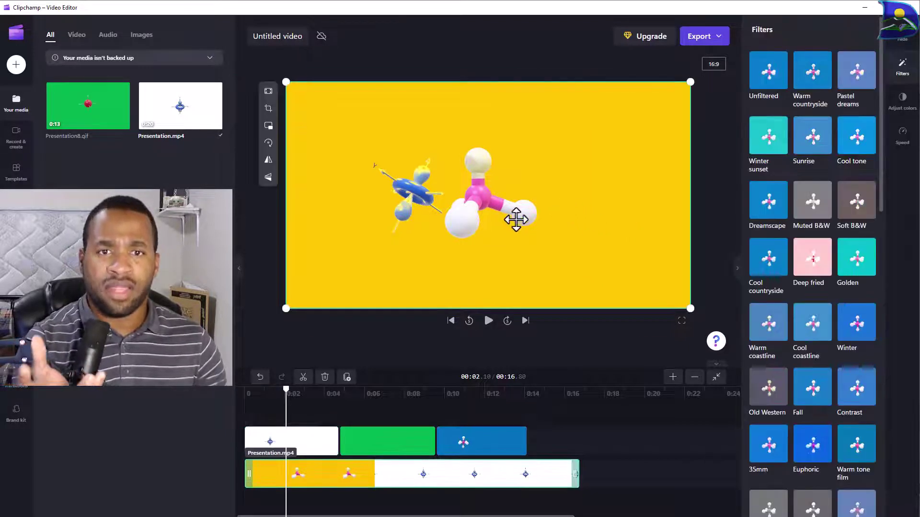
left_click_drag(513, 216, 544, 220)
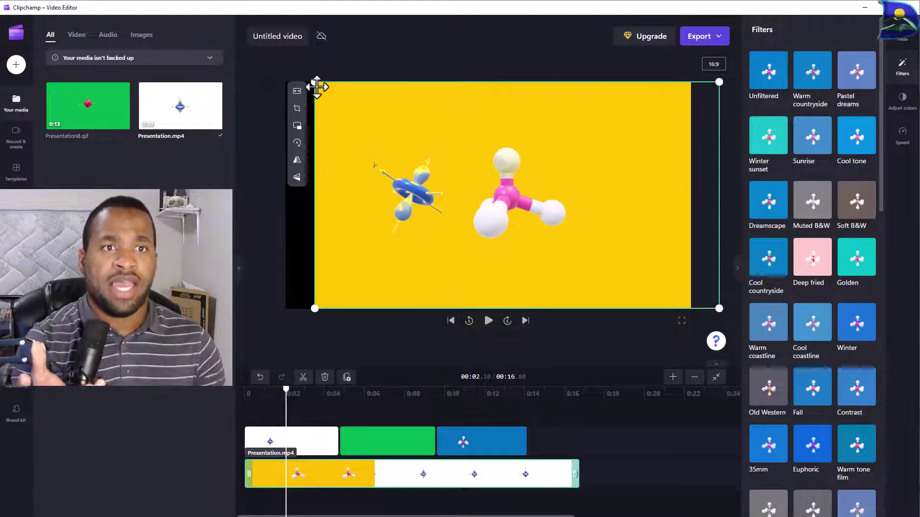
Step: Enlarge and reposition the yellow background clip so it fills the whole frame
left_click_drag(314, 83, 271, 58)
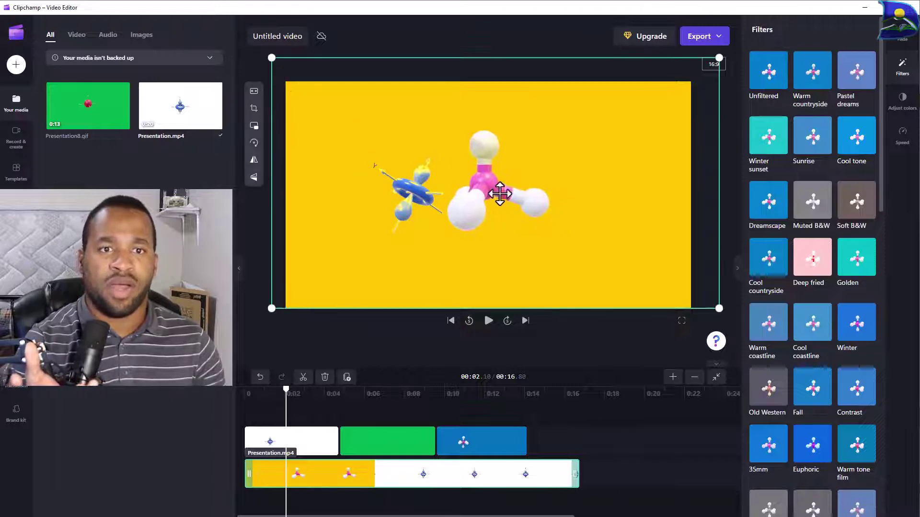
left_click_drag(481, 198, 517, 216)
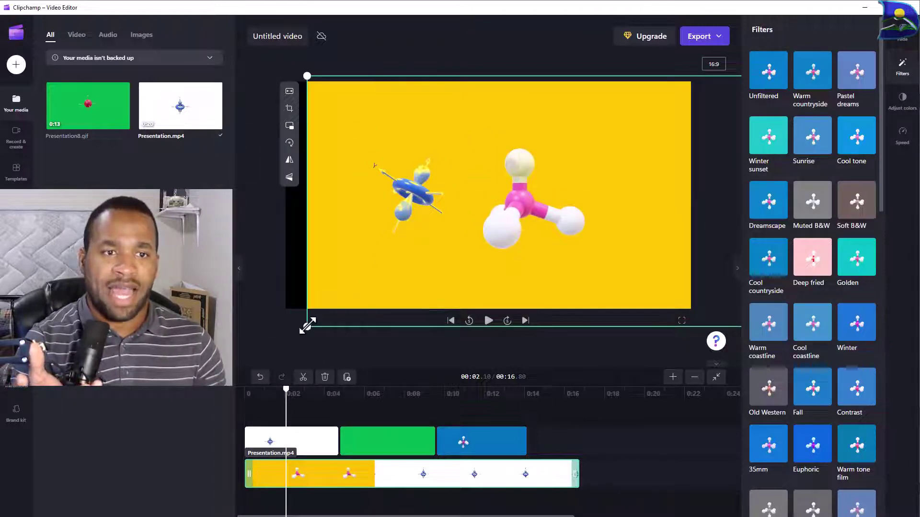
left_click_drag(305, 328, 261, 352)
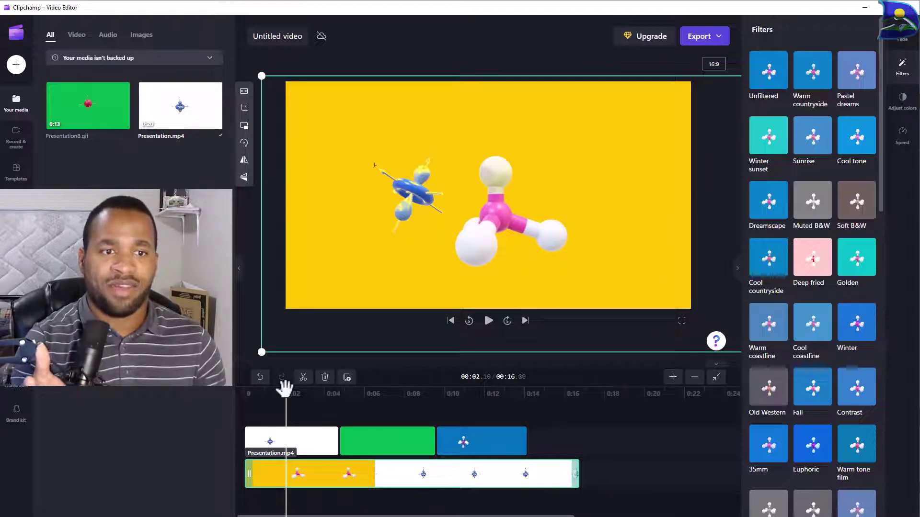
left_click_drag(284, 389, 325, 406)
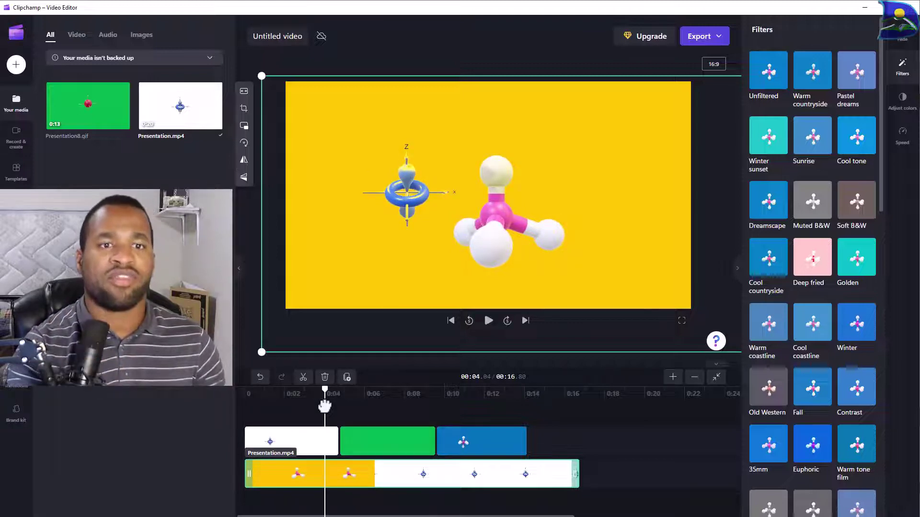
Step: Go back to about 3.7 seconds and apply the Green screen filter to the clip
left_click_drag(325, 406, 317, 406)
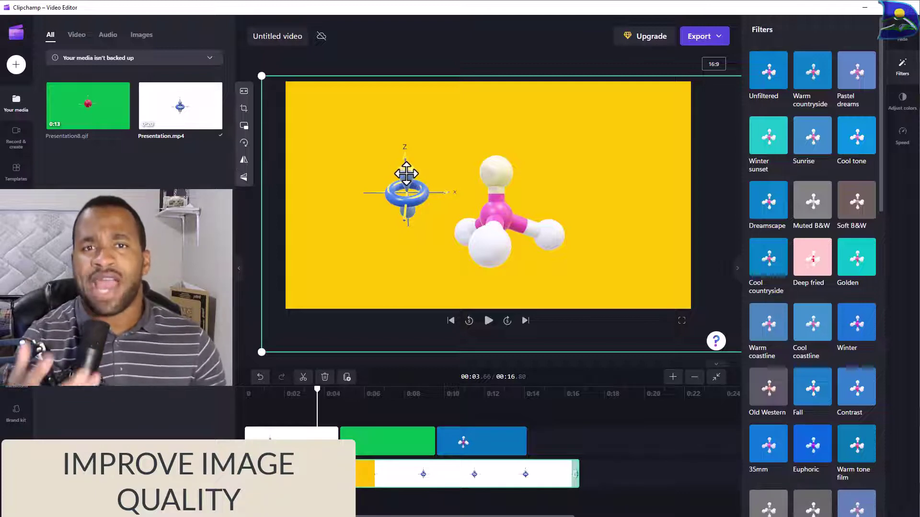
scroll(874, 273, "down", 5)
scroll(874, 273, "down", 5)
left_click(856, 354)
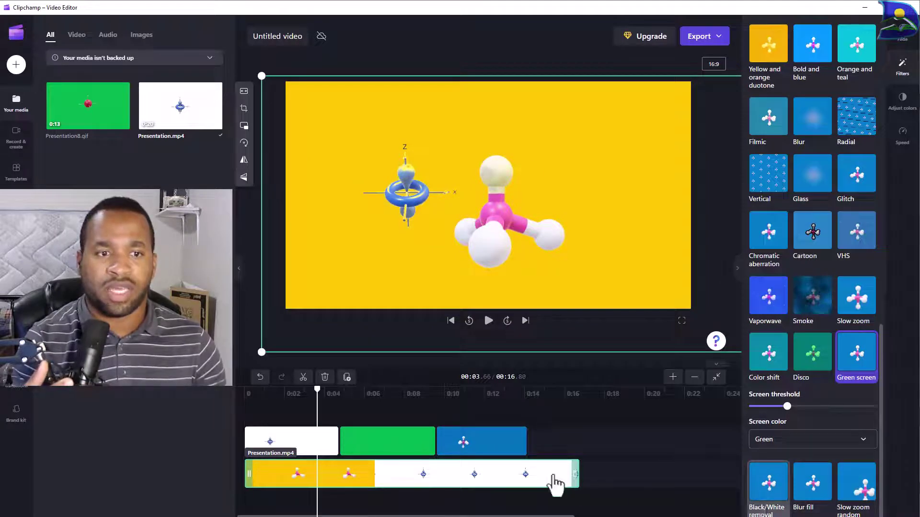
Step: Lower the orbital clip's Black/White removal colour threshold to its minimum
left_click(307, 438)
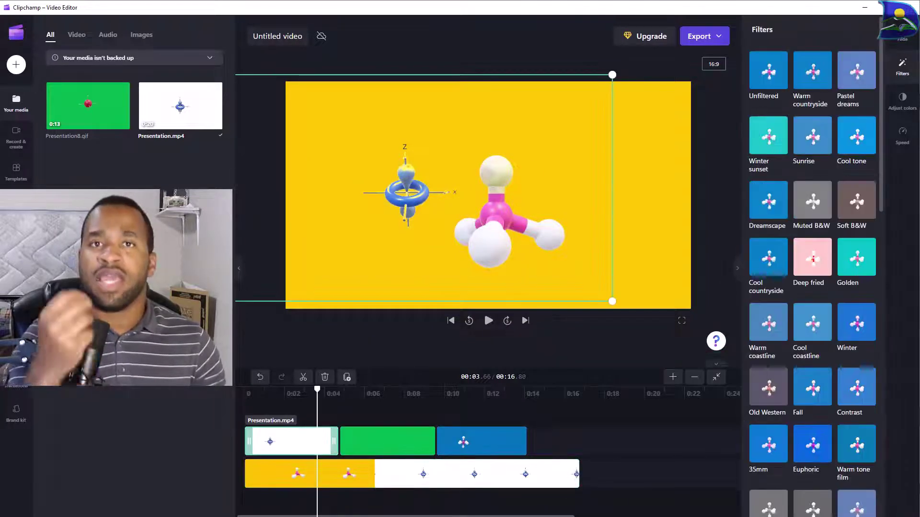
scroll(831, 483, "down", 15)
left_click(768, 408)
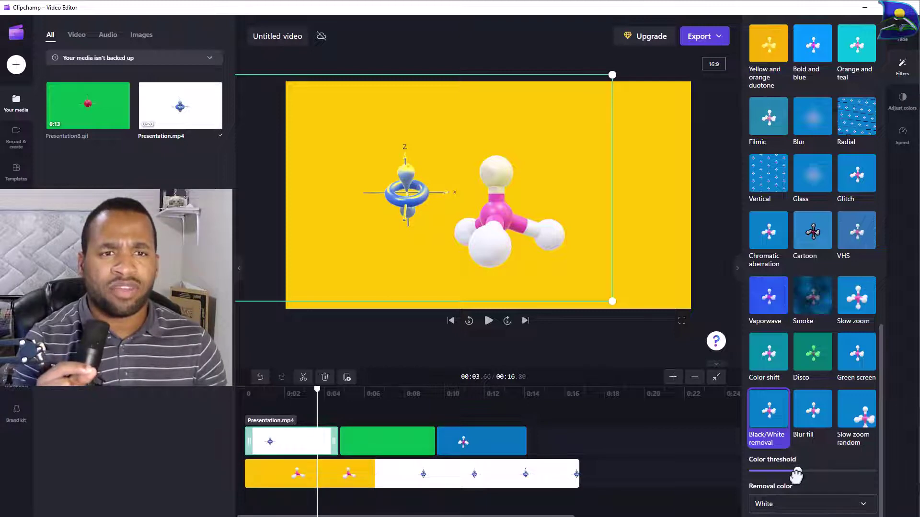
left_click_drag(793, 474, 782, 476)
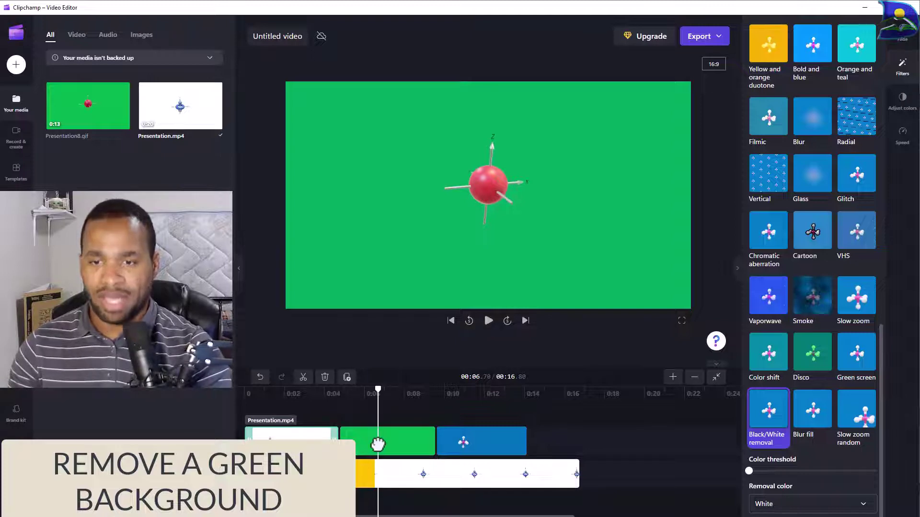
Step: Apply the Green screen filter to the green clip and move the red ball model left
left_click(404, 448)
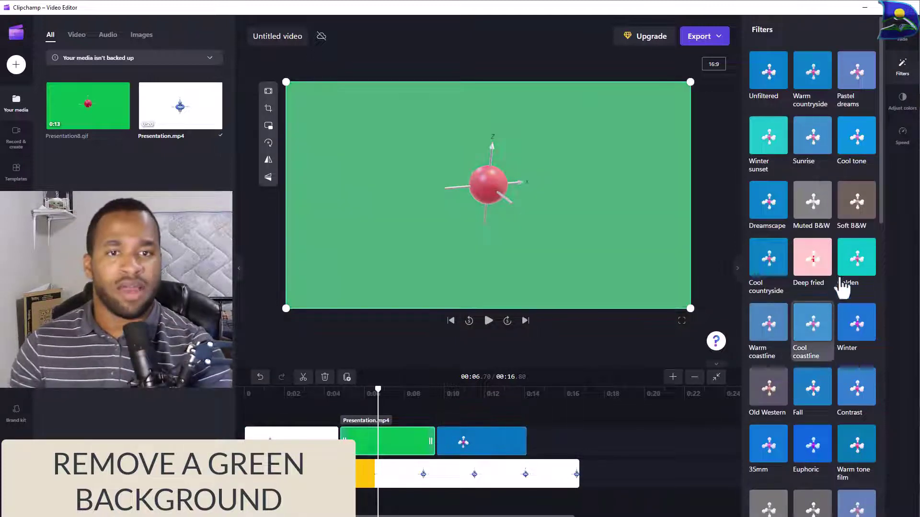
left_click_drag(882, 187, 881, 455)
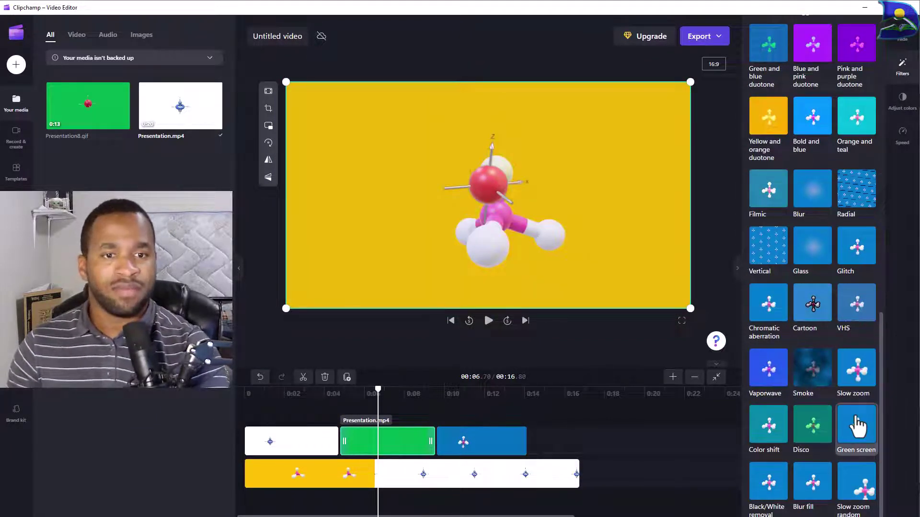
left_click(857, 425)
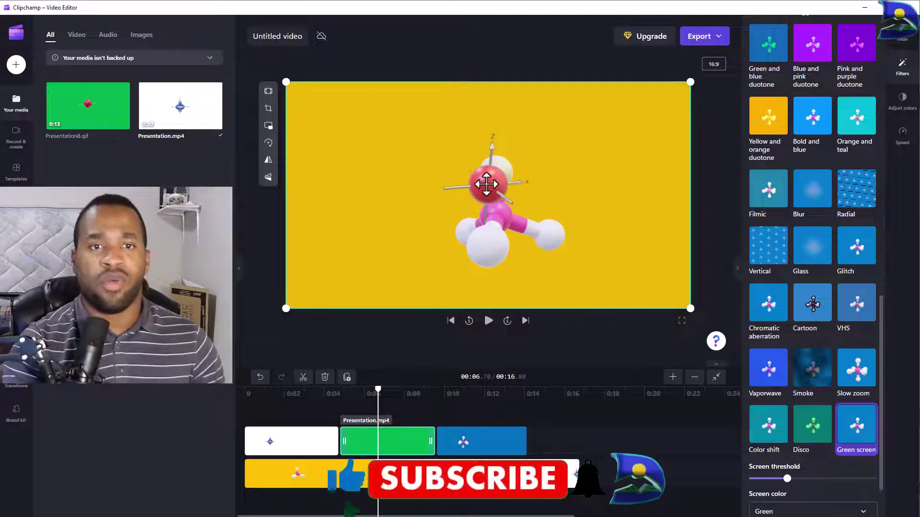
left_click_drag(490, 197, 375, 183)
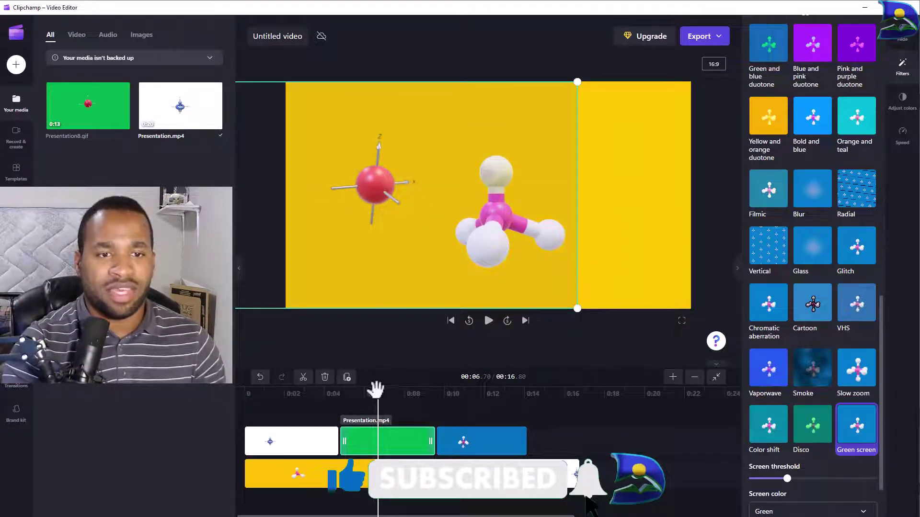
Step: Lower the green-screen threshold for a cleaner key, previewing the result along the timeline
left_click(378, 390)
mouse_move(378, 390)
left_mouse_down()
mouse_move(421, 402)
mouse_move(369, 399)
left_mouse_up()
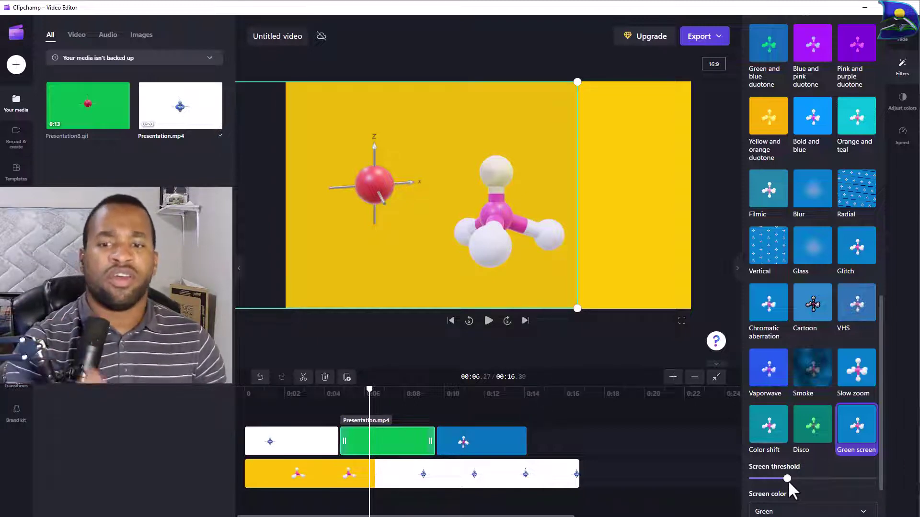
left_click_drag(784, 479, 769, 480)
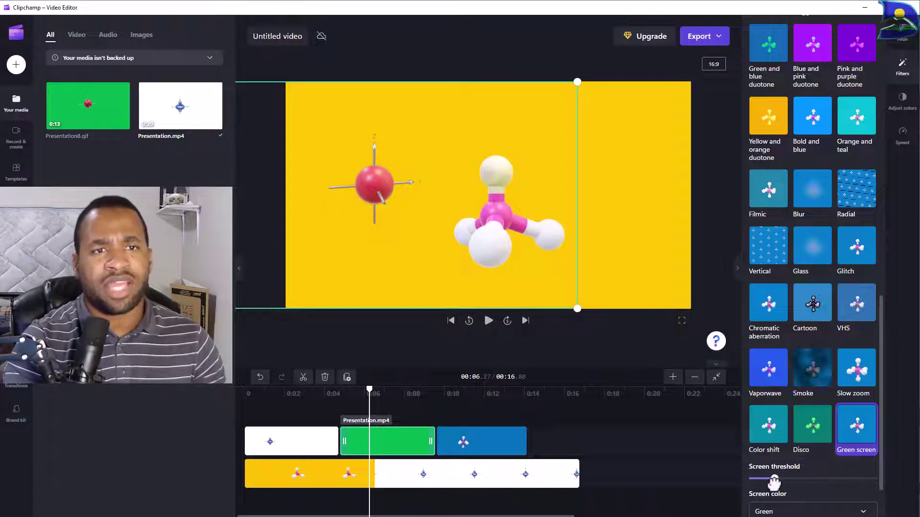
left_click_drag(771, 480, 765, 474)
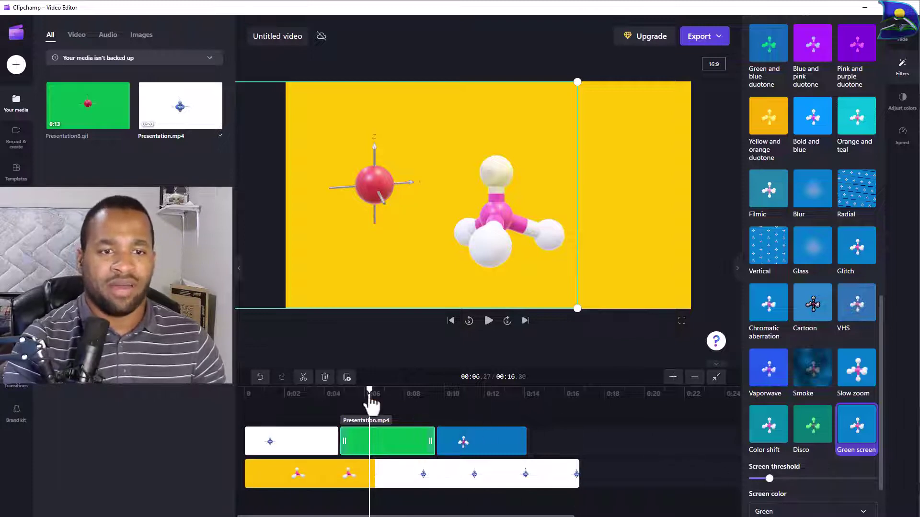
left_click_drag(369, 388, 386, 406)
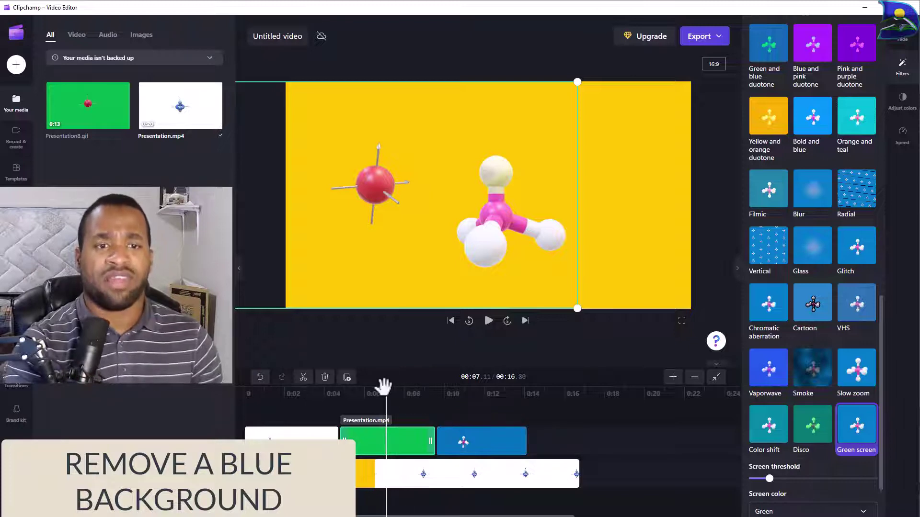
Step: Scrub ahead to 00:11.30 and select the blue-background Presentation.mp4 clip to list its filters
left_click_drag(386, 398, 469, 407)
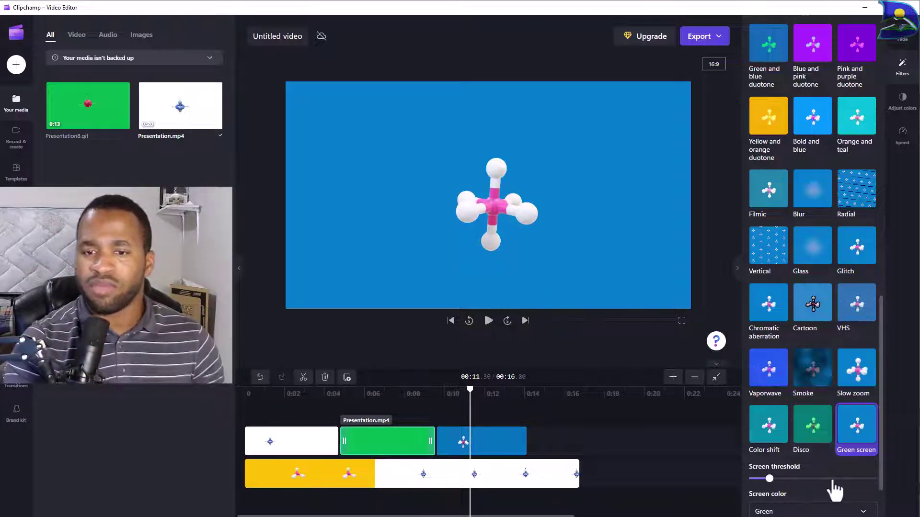
scroll(833, 489, "down", 2)
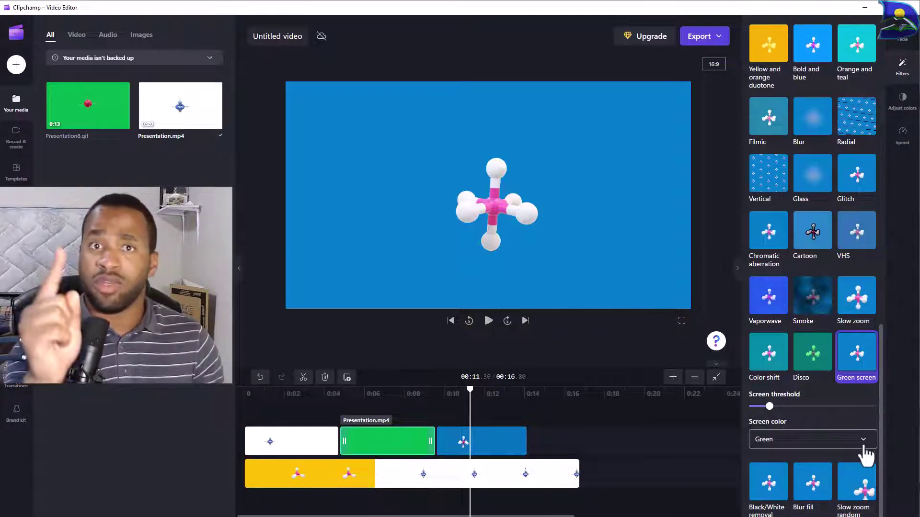
left_click(473, 445)
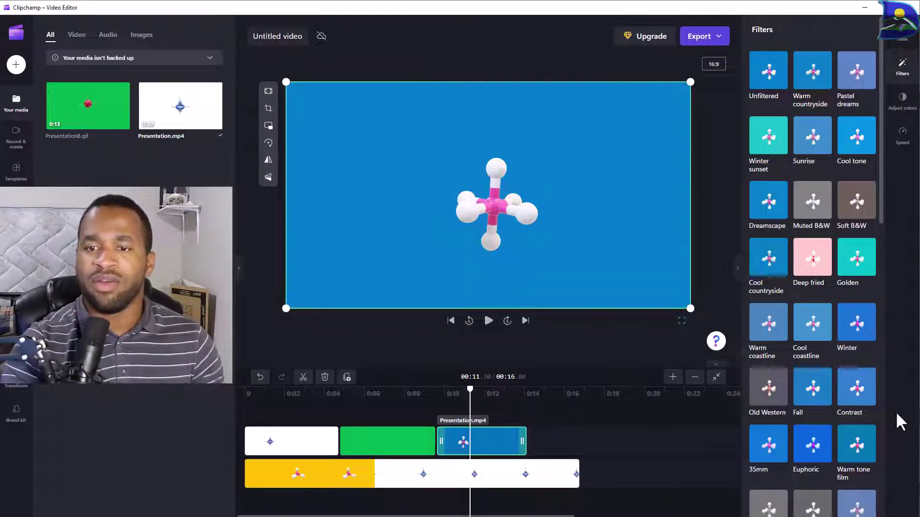
Step: Add the Green screen filter to the blue clip and expand its Screen color options
scroll(866, 414, "down", 15)
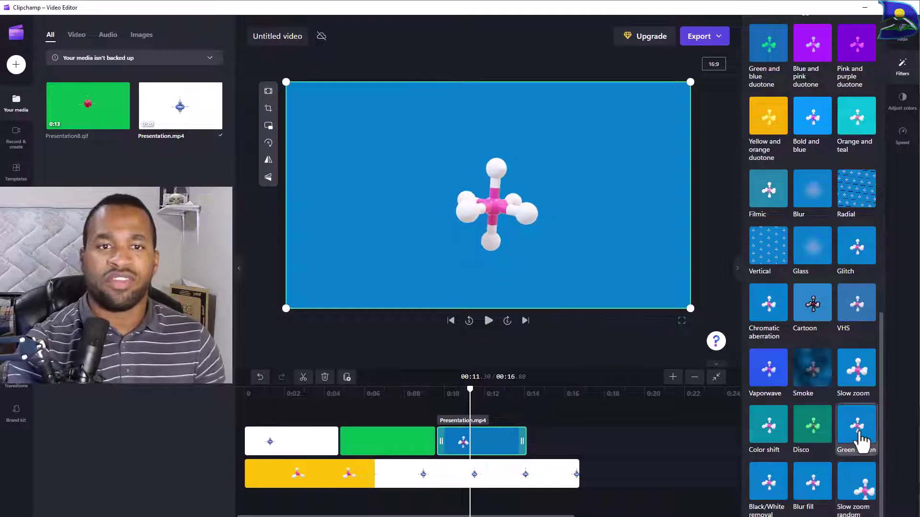
left_click(859, 438)
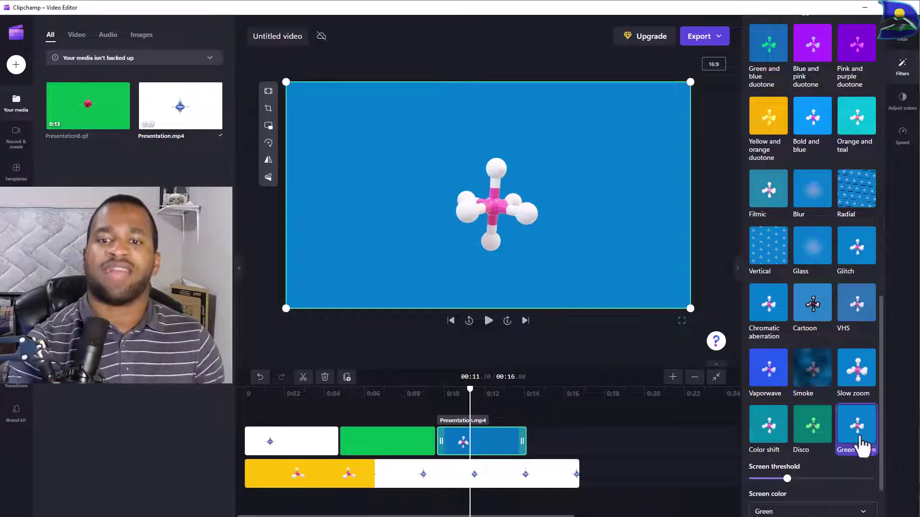
scroll(834, 489, "down", 1)
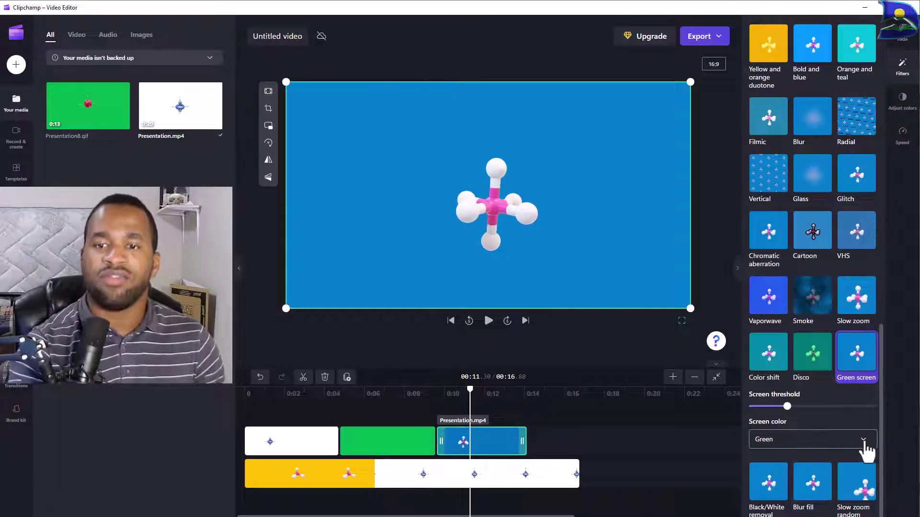
left_click(864, 446)
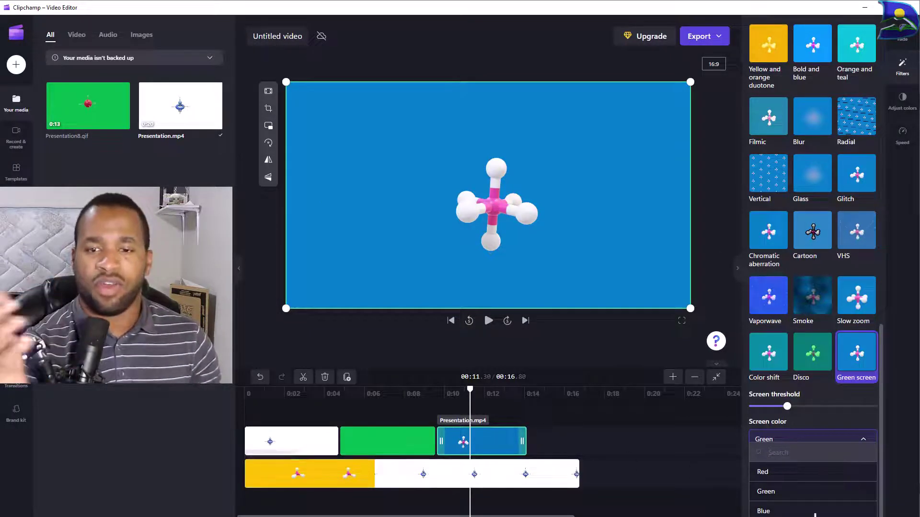
Step: Set the screen colour to Blue, move the molecule left, and readjust the yellow background video
left_click(784, 512)
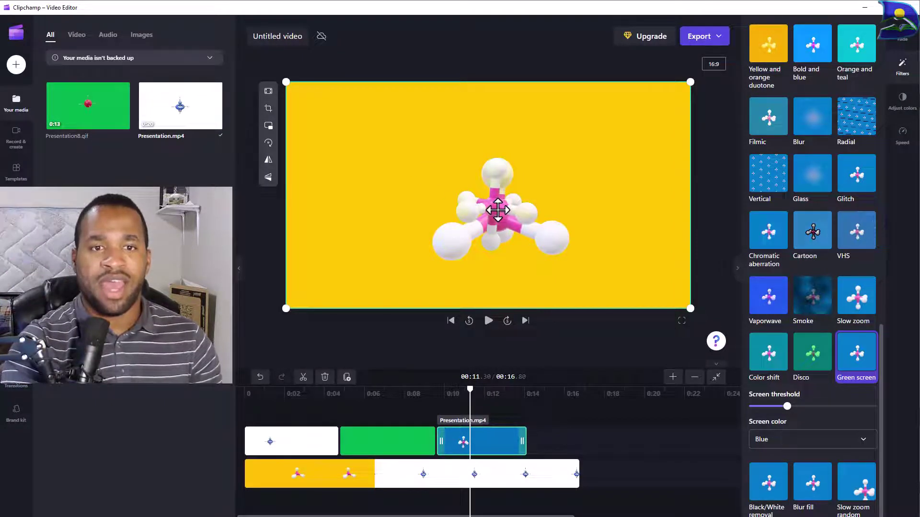
left_click_drag(498, 209, 348, 208)
left_click(555, 229)
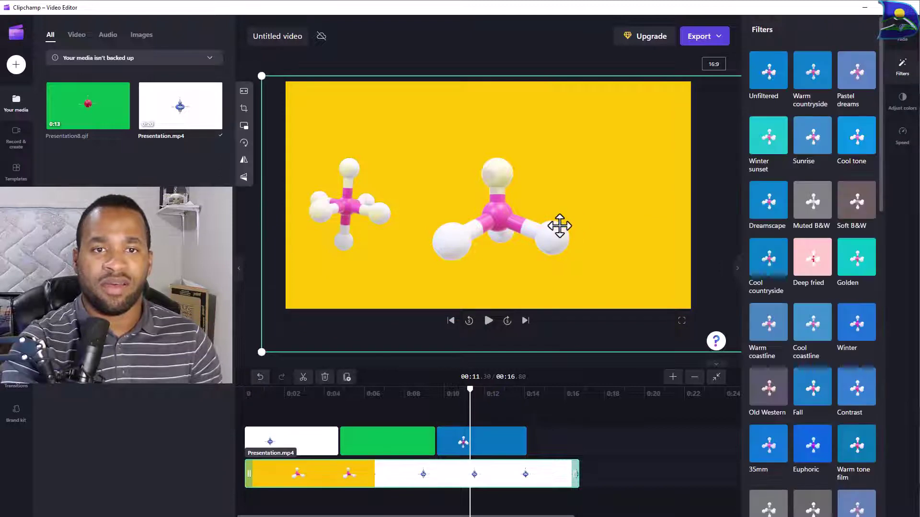
left_click_drag(560, 225, 587, 220)
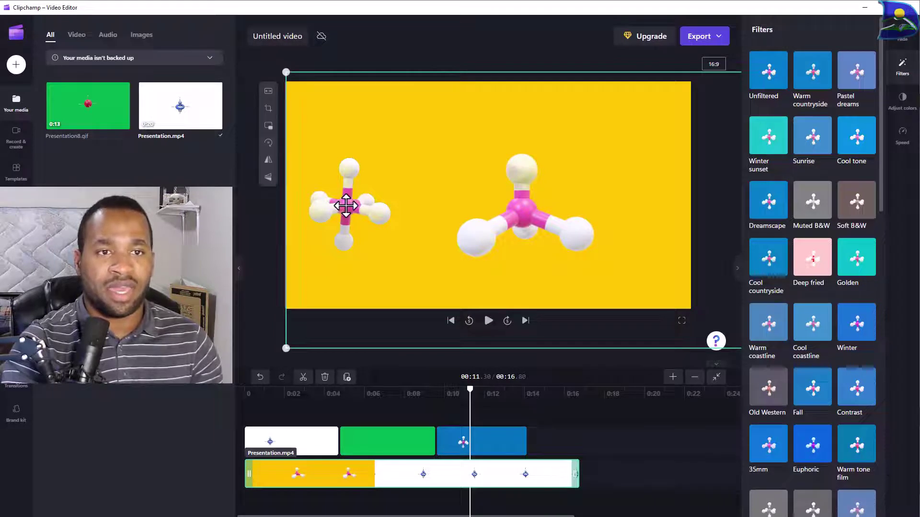
left_click_drag(346, 206, 380, 205)
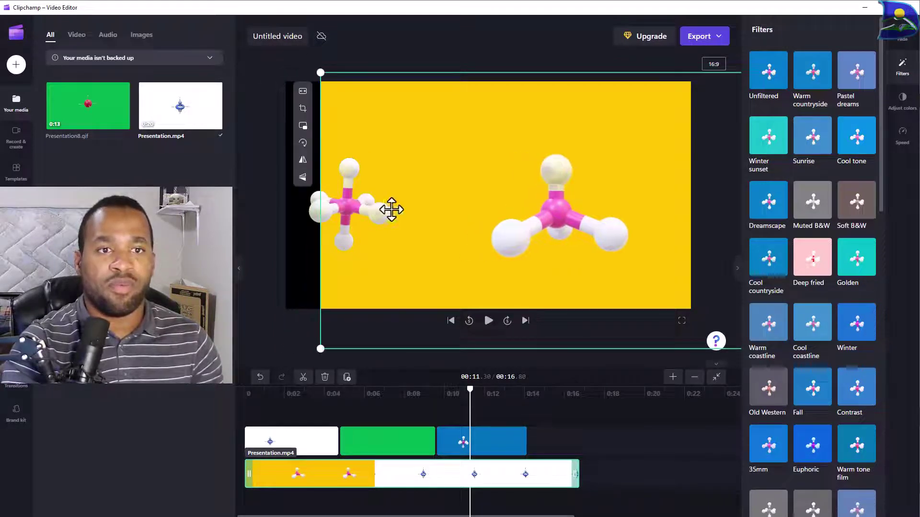
left_click_drag(641, 204, 608, 205)
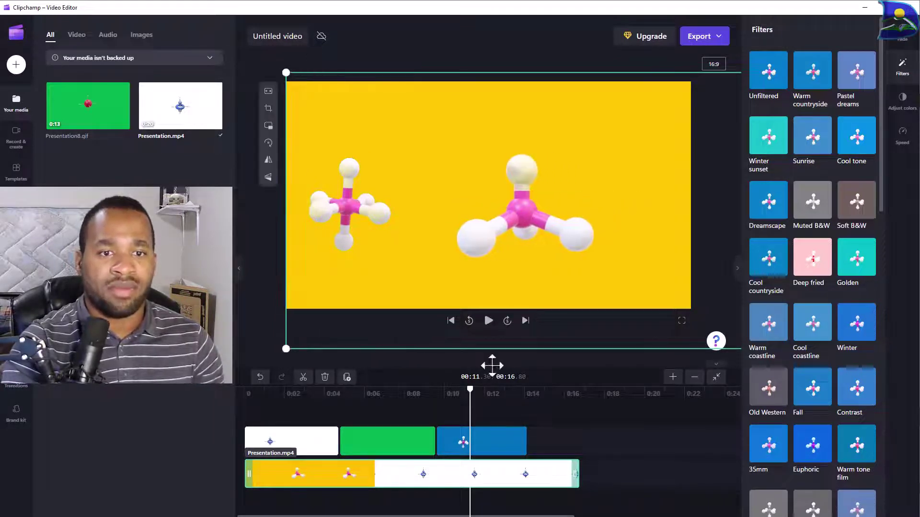
Step: Reselect the blue clip and nudge its molecule into position in the frame
left_click(490, 431)
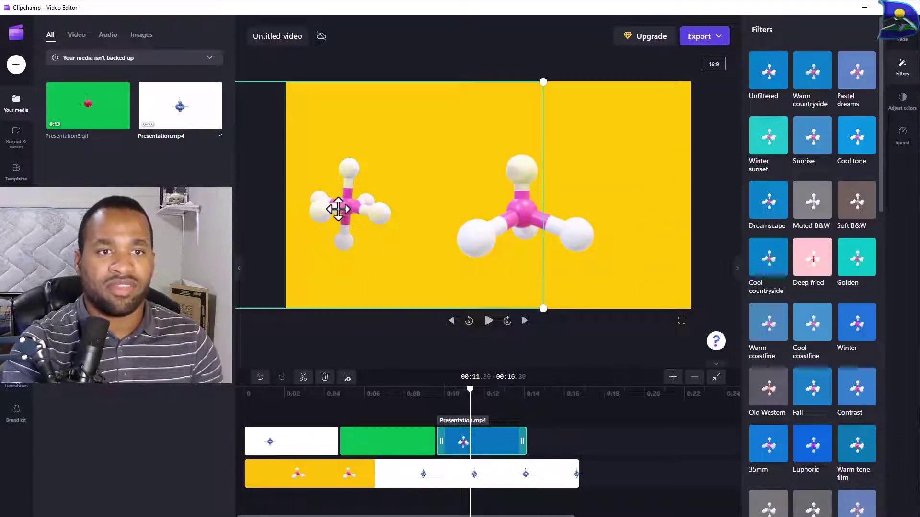
left_click_drag(338, 210, 369, 211)
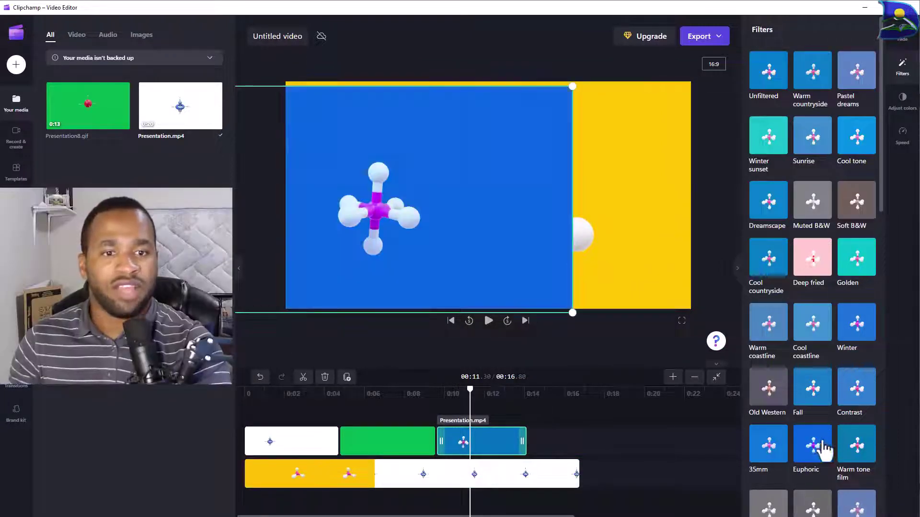
scroll(842, 445, "down", 15)
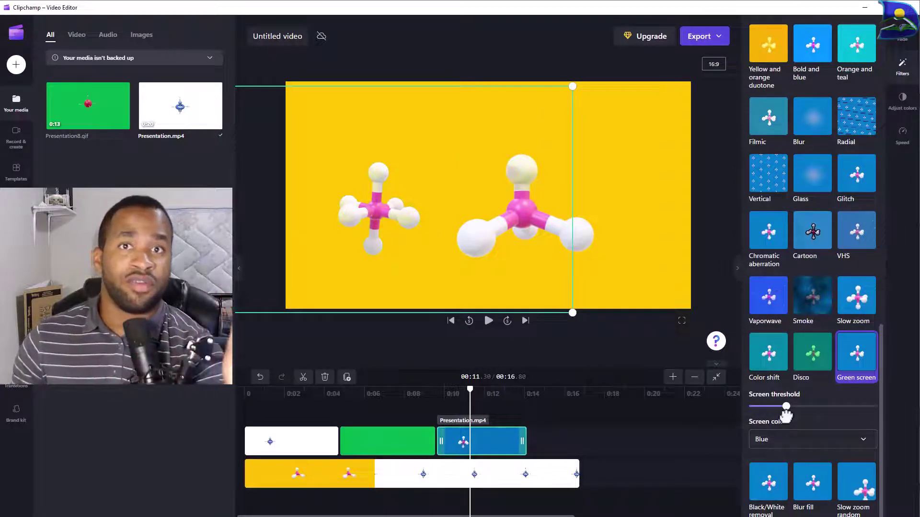
left_click_drag(786, 408, 905, 431)
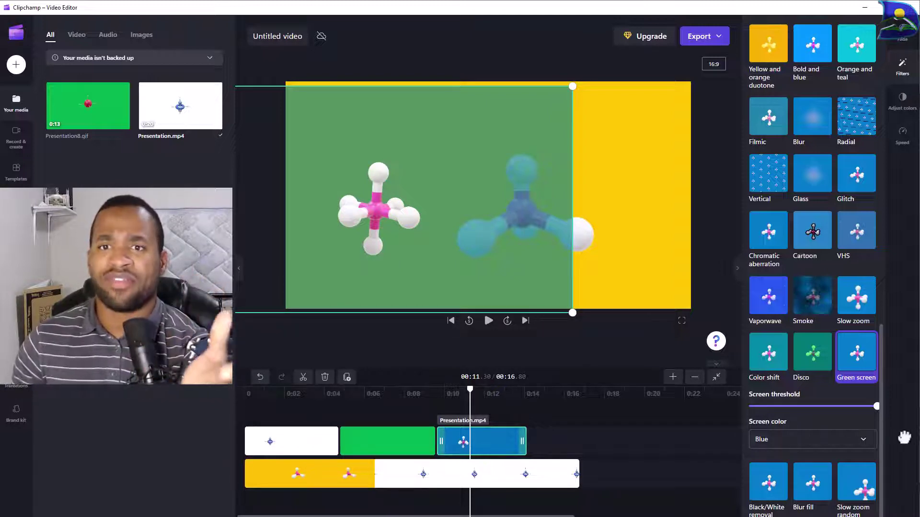
left_click_drag(874, 434, 778, 410)
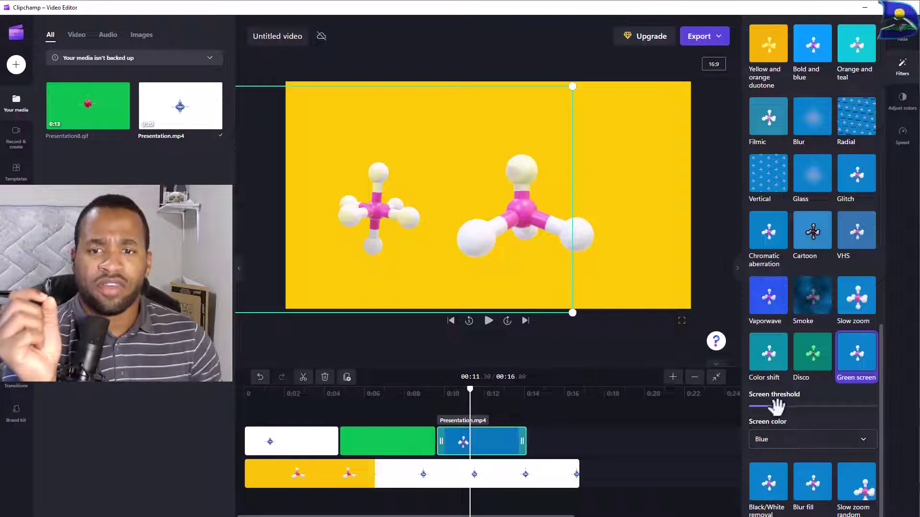
mouse_move(776, 406)
left_mouse_down()
mouse_move(747, 405)
mouse_move(786, 415)
left_mouse_up()
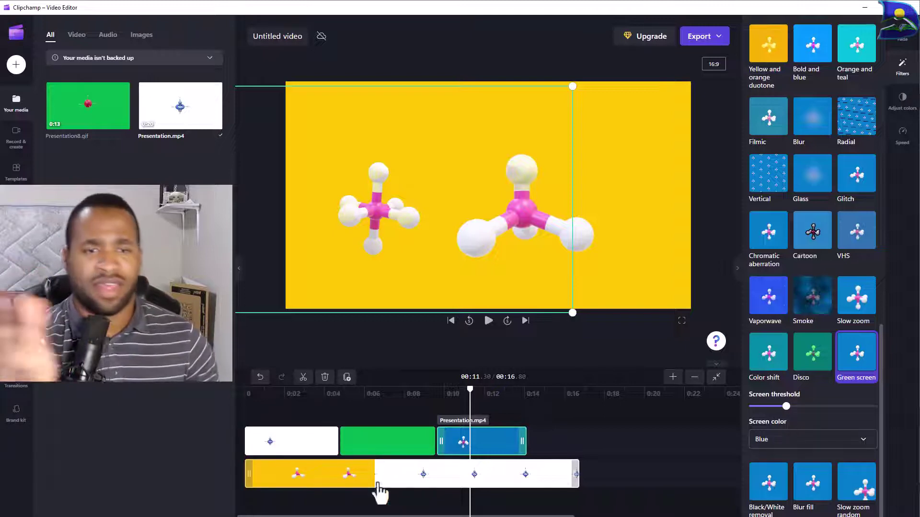
left_click_drag(468, 389, 286, 397)
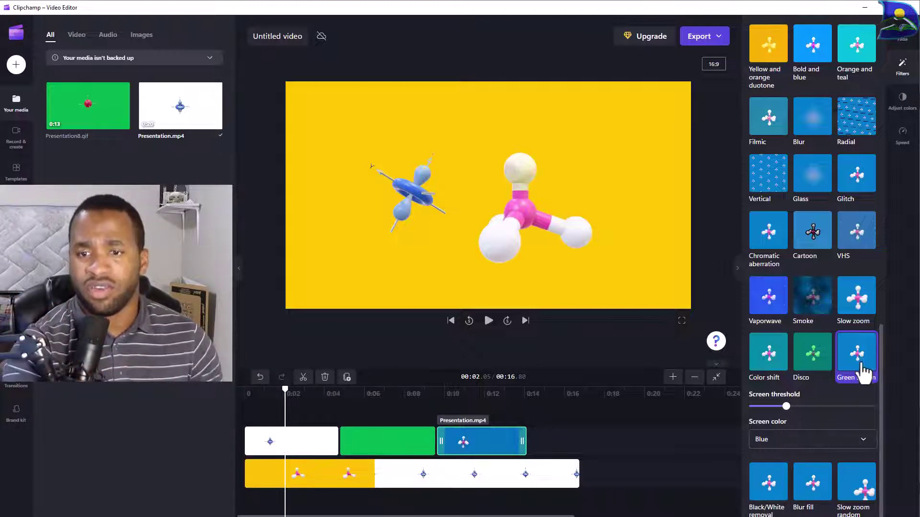
Step: Expand the blue clip's Screen color dropdown to show the Red, Green and Blue options
left_click(864, 447)
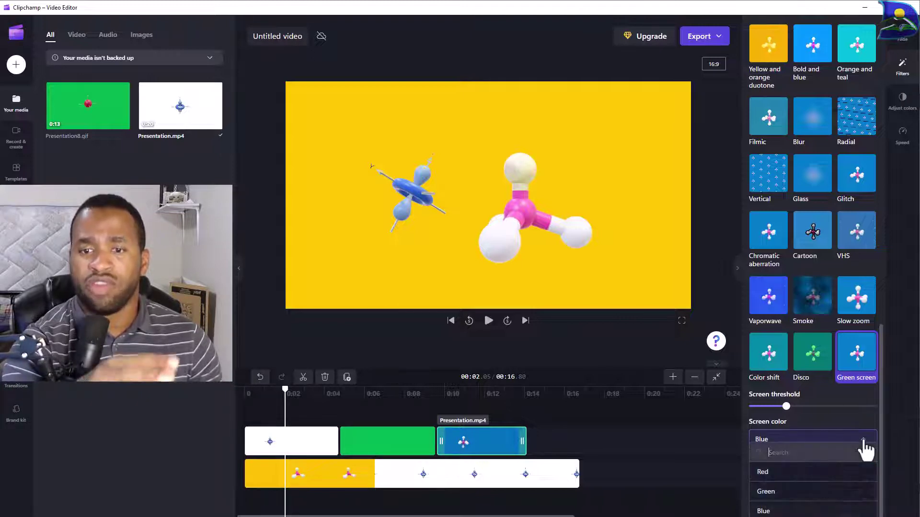